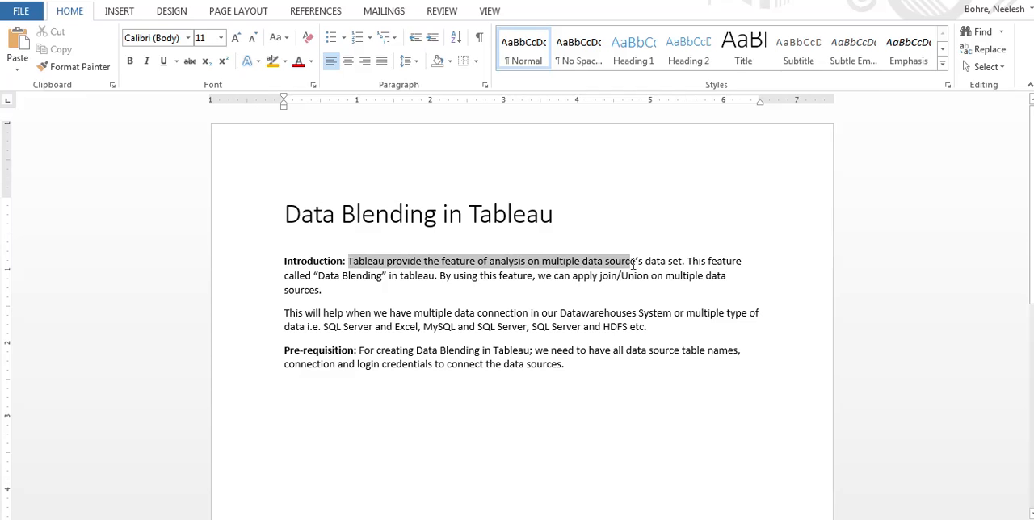
Read through the introduction and the multiple-data-connection paragraph of the Data Blending in Tableau document.
{"action": "left_click_drag", "start_coordinate": [634, 264], "coordinate": [685, 262]}
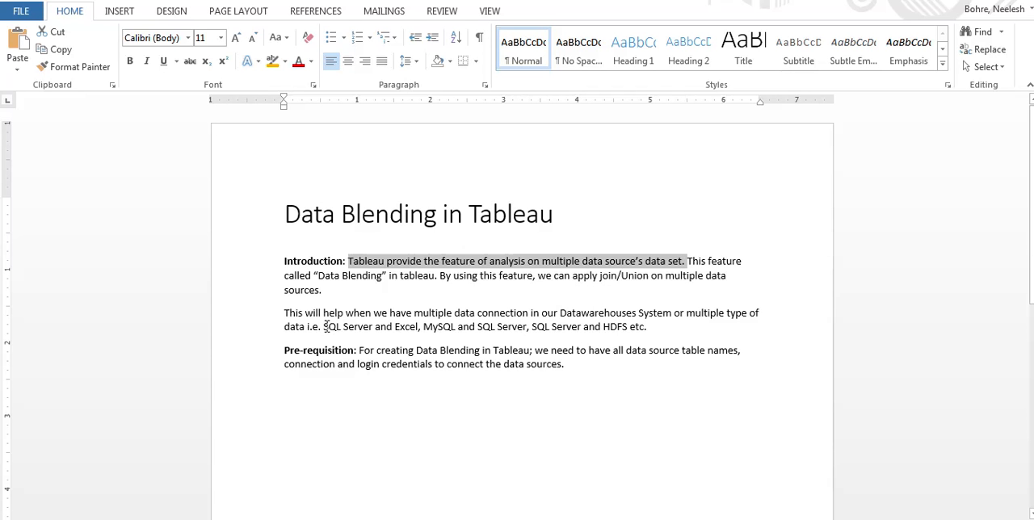
{"action": "left_click_drag", "start_coordinate": [291, 313], "coordinate": [634, 315]}
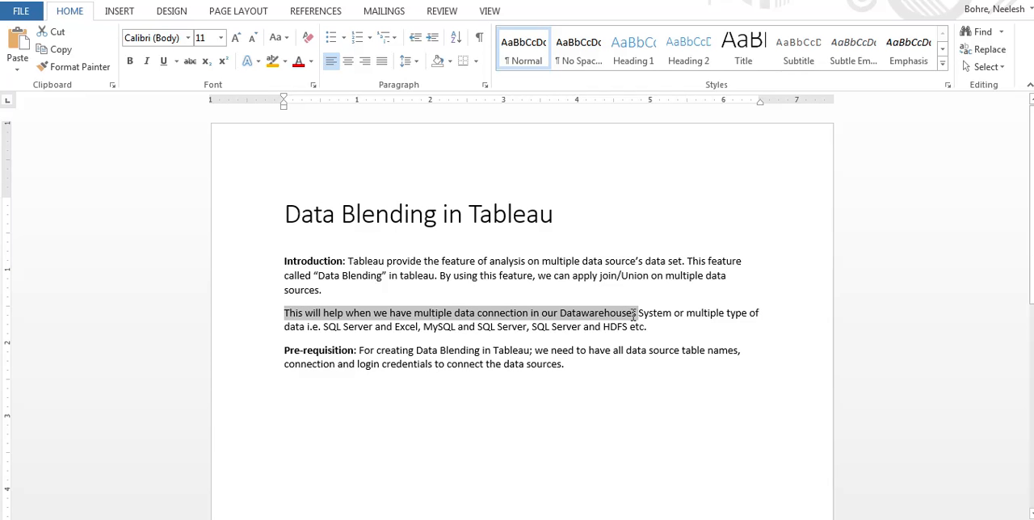
{"action": "left_click_drag", "start_coordinate": [634, 315], "coordinate": [760, 315]}
{"action": "left_click", "coordinate": [623, 328]}
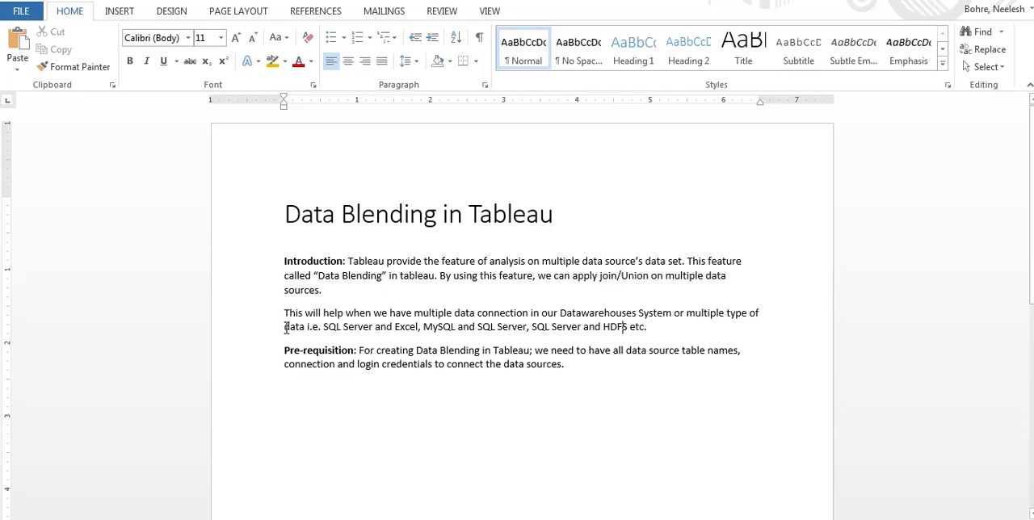
{"action": "left_click_drag", "start_coordinate": [285, 327], "coordinate": [458, 328]}
{"action": "left_click", "coordinate": [476, 327]}
Switch to Tableau and review the Department extract's data and the list of connected data sources.
{"action": "left_click", "coordinate": [493, 519]}
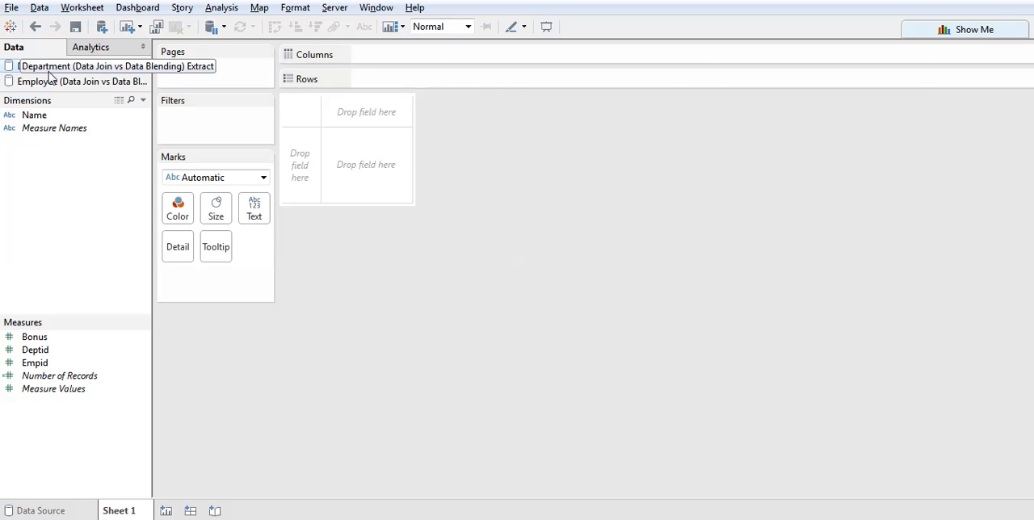
{"action": "left_click", "coordinate": [34, 512]}
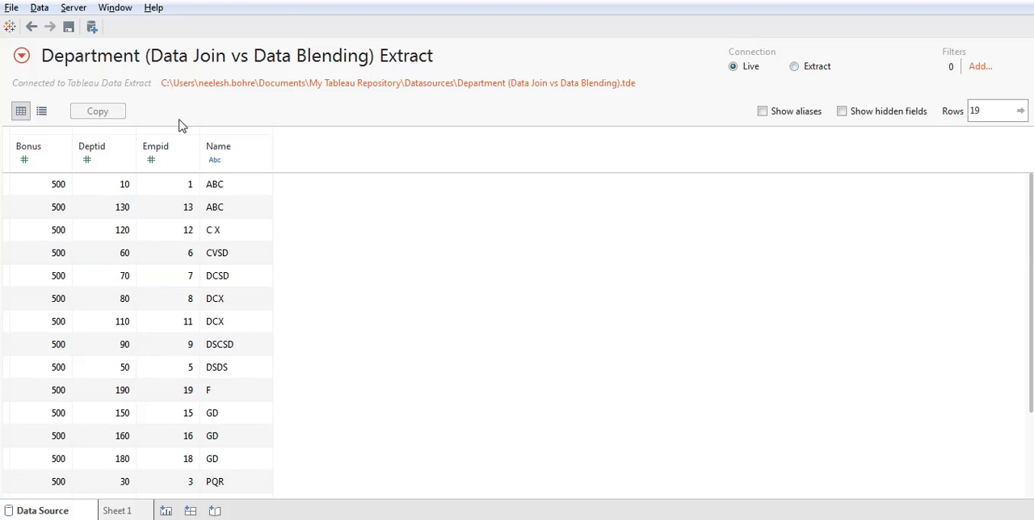
{"action": "left_click", "coordinate": [20, 55]}
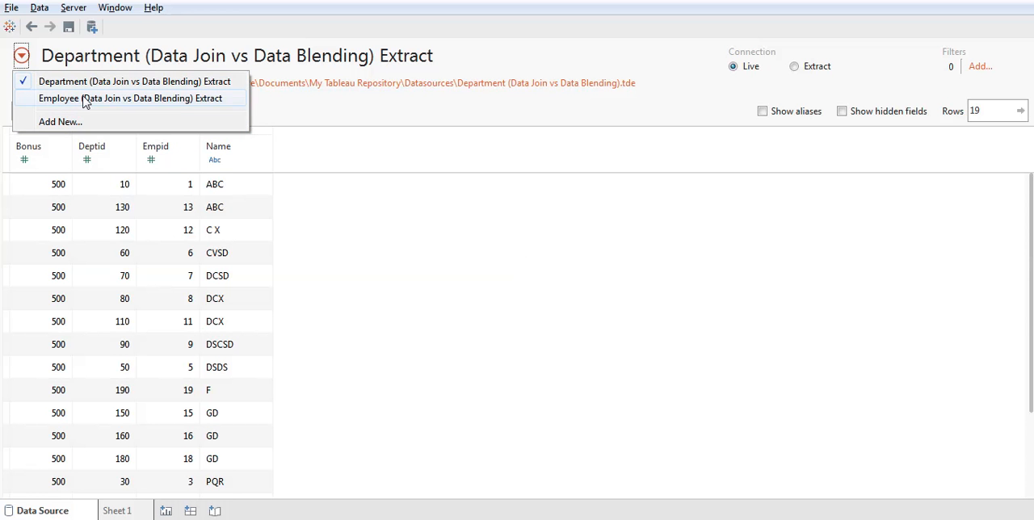
{"action": "left_click", "coordinate": [115, 509]}
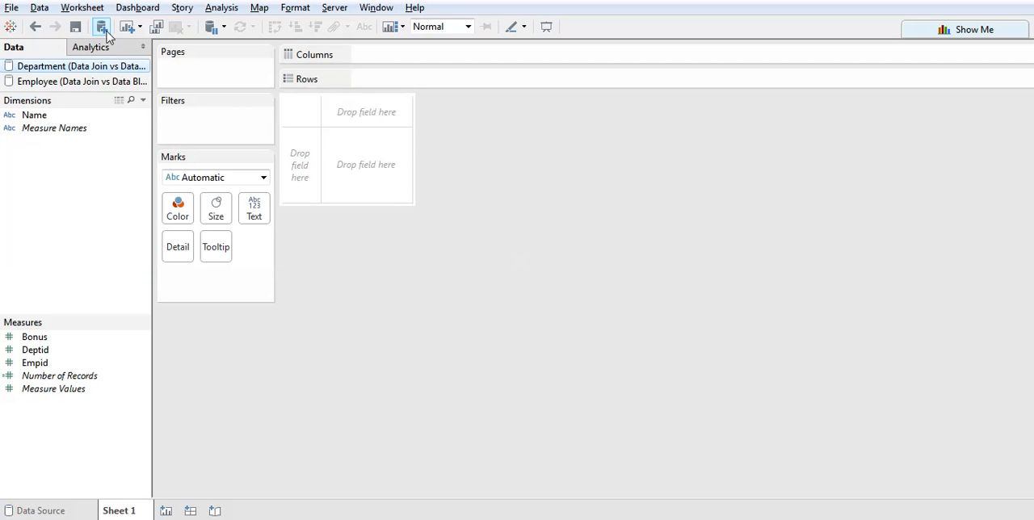
Compare the fields available in the Employee and Department data sources on Sheet 1.
{"action": "left_click", "coordinate": [79, 84]}
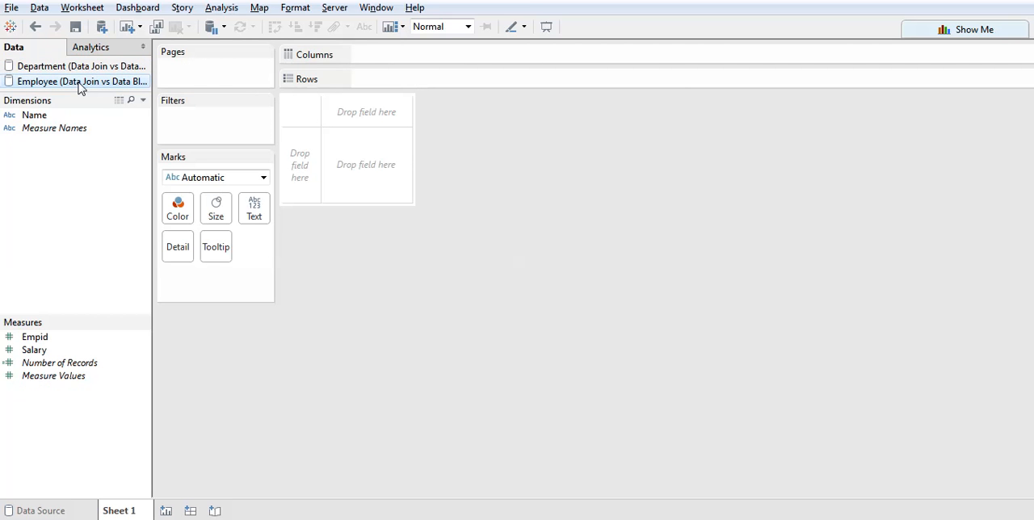
{"action": "left_click", "coordinate": [76, 71]}
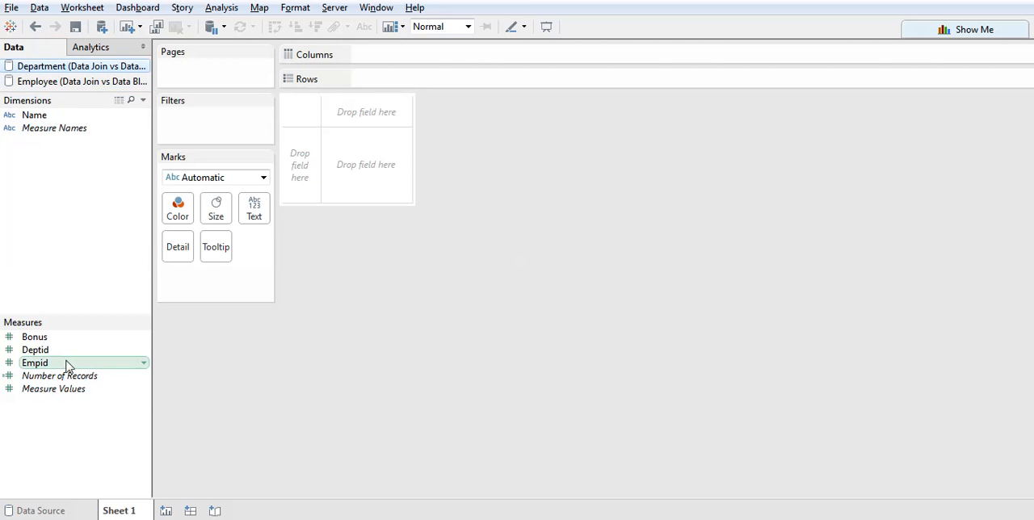
{"action": "left_click", "coordinate": [61, 82]}
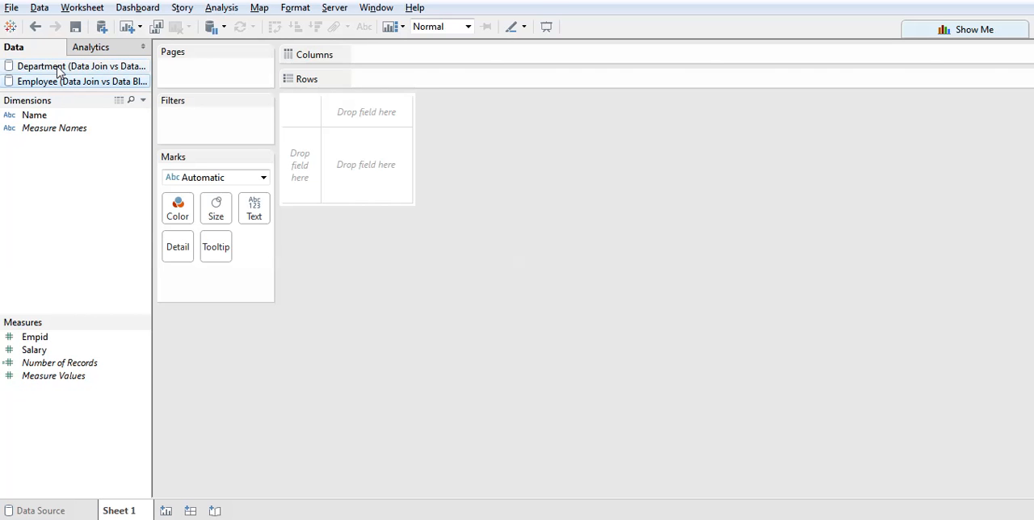
{"action": "left_click", "coordinate": [59, 71]}
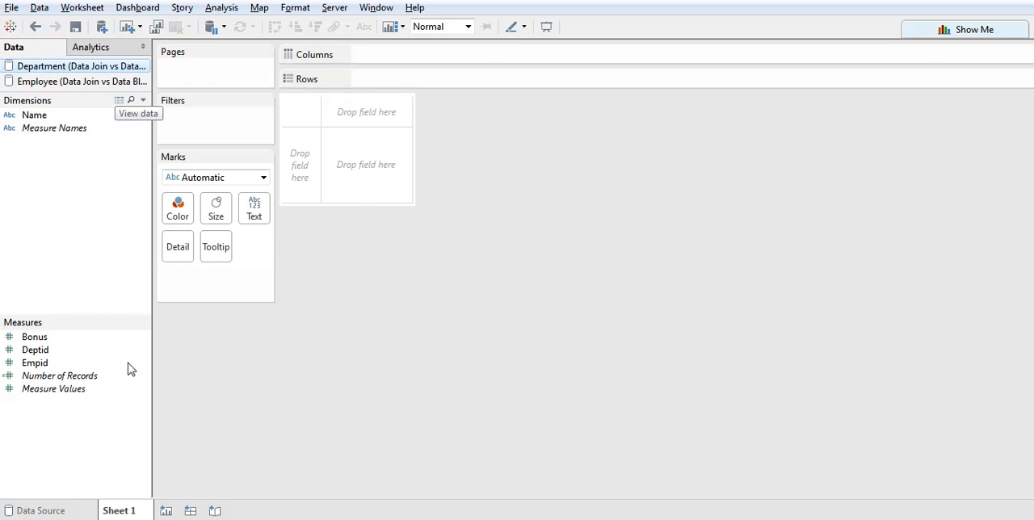
{"action": "left_click", "coordinate": [49, 80]}
Convert the Empid and Deptid measures of the Department data source to dimensions.
{"action": "left_click", "coordinate": [45, 68]}
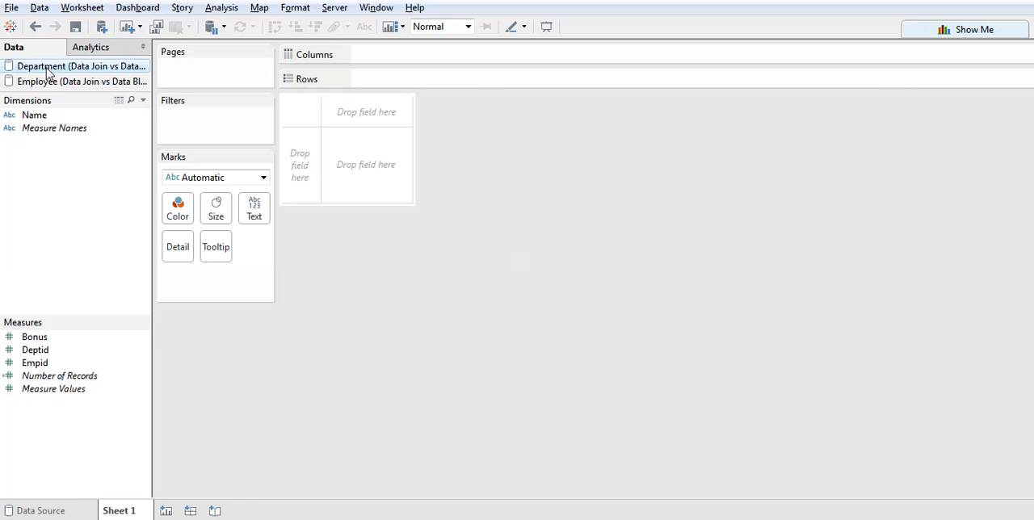
{"action": "right_click", "coordinate": [34, 362]}
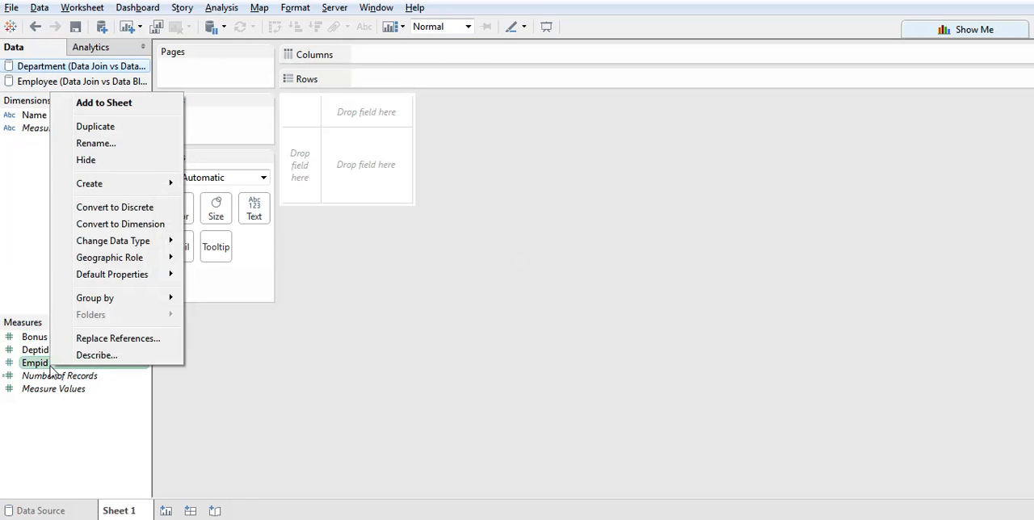
{"action": "left_click", "coordinate": [119, 226]}
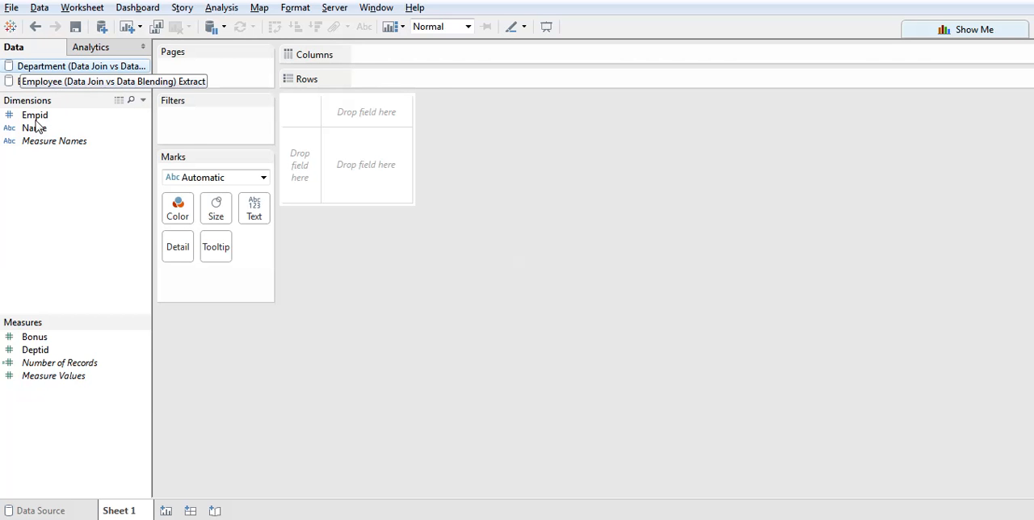
{"action": "right_click", "coordinate": [54, 352]}
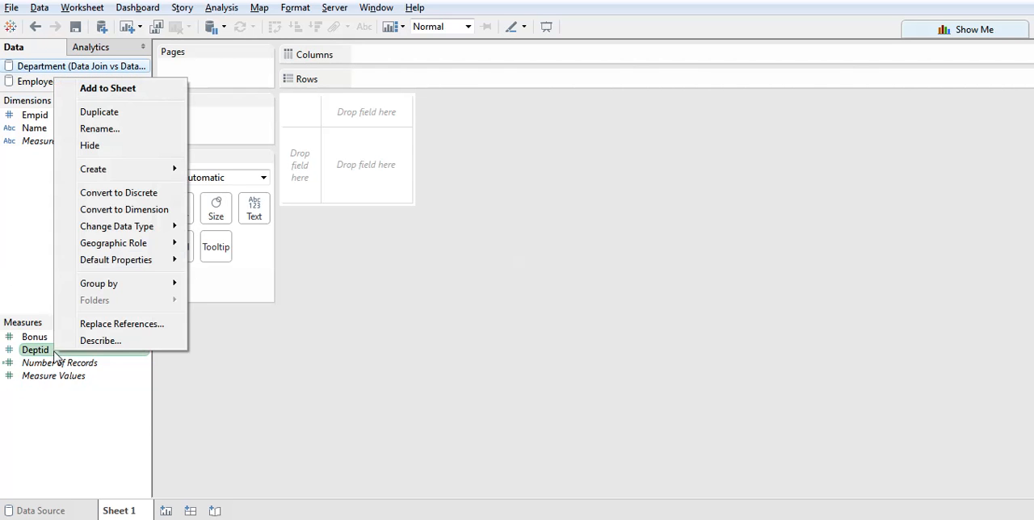
{"action": "left_click", "coordinate": [71, 207]}
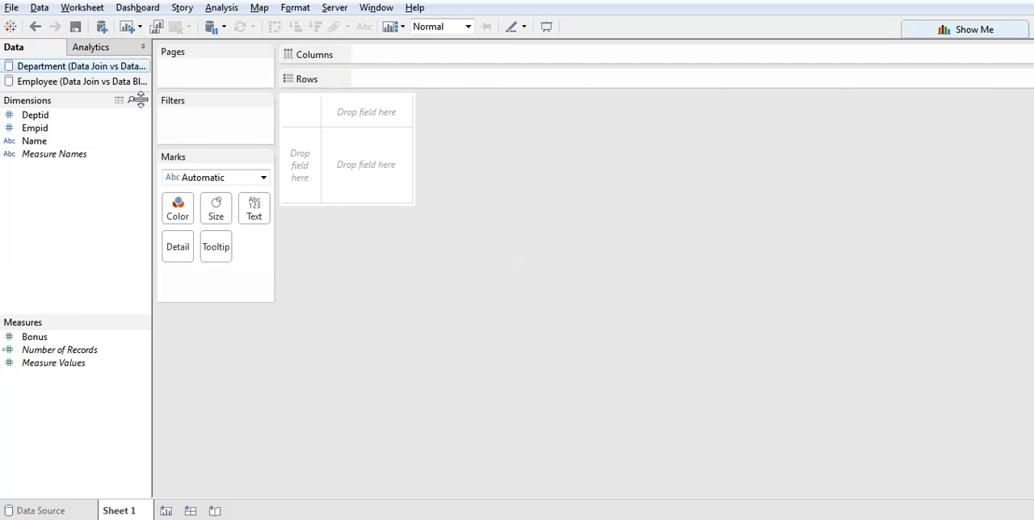
Convert the Empid measure of the Employee data source to a dimension.
{"action": "left_click", "coordinate": [68, 81]}
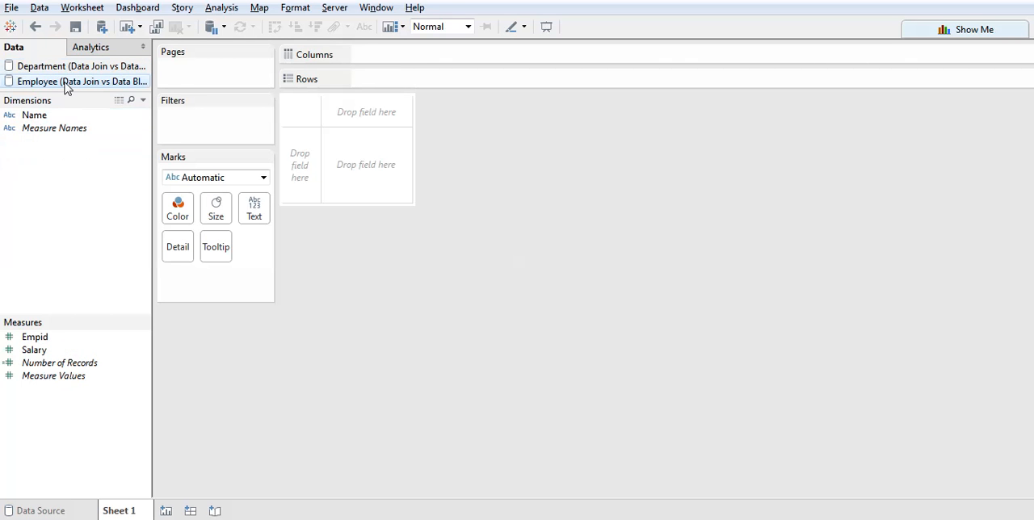
{"action": "right_click", "coordinate": [34, 341]}
{"action": "left_click", "coordinate": [92, 203]}
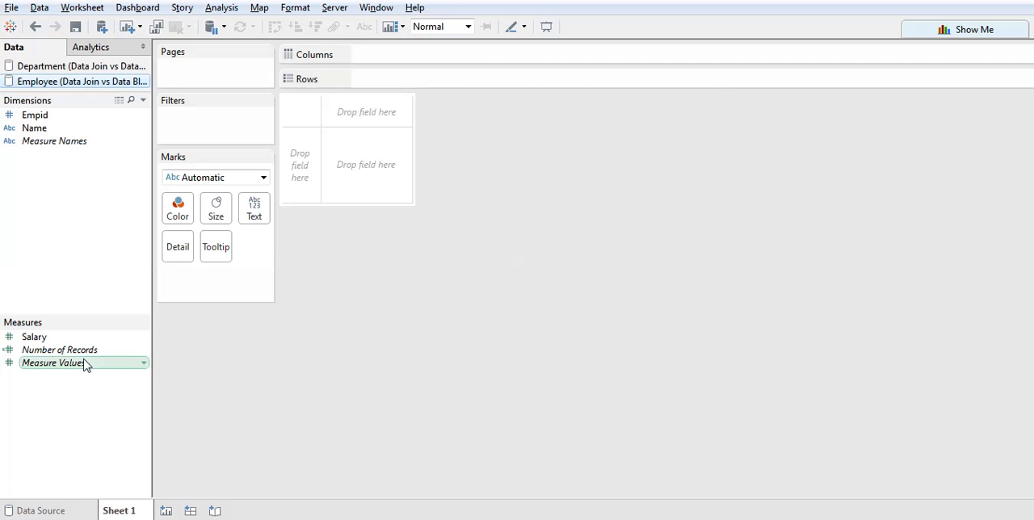
Define a custom relationship between the Department primary source and the Employee secondary source, removing the Name link and keeping only Empid.
{"action": "left_click", "coordinate": [68, 67]}
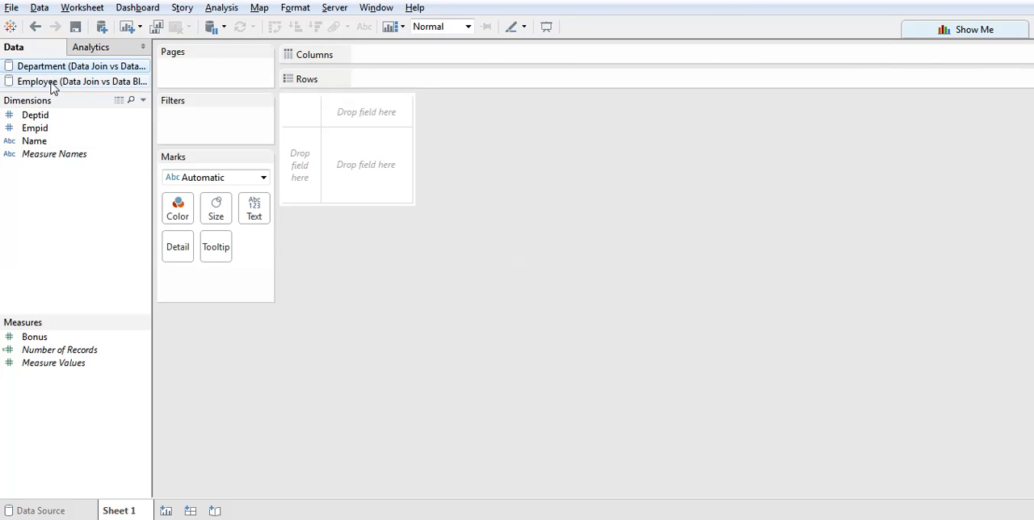
{"action": "left_click", "coordinate": [39, 10]}
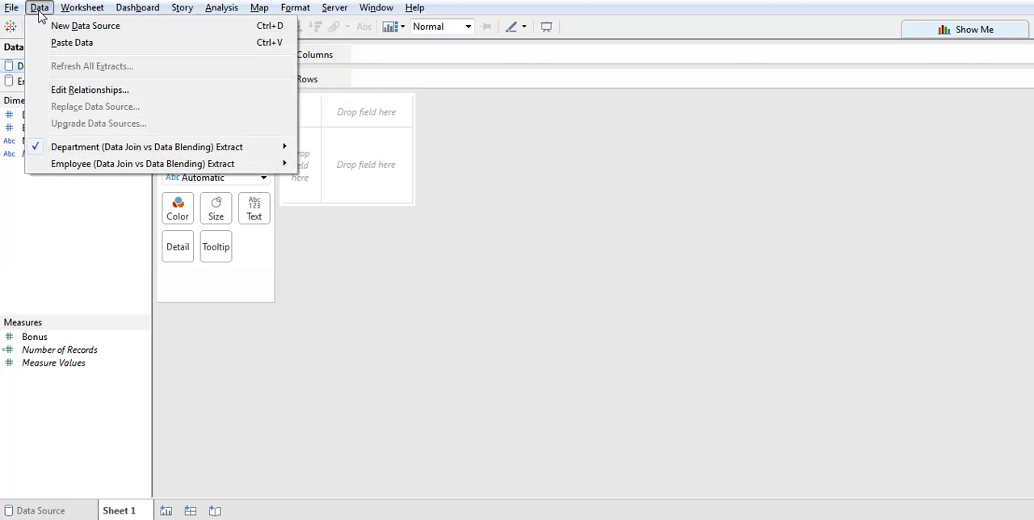
{"action": "left_click", "coordinate": [68, 90]}
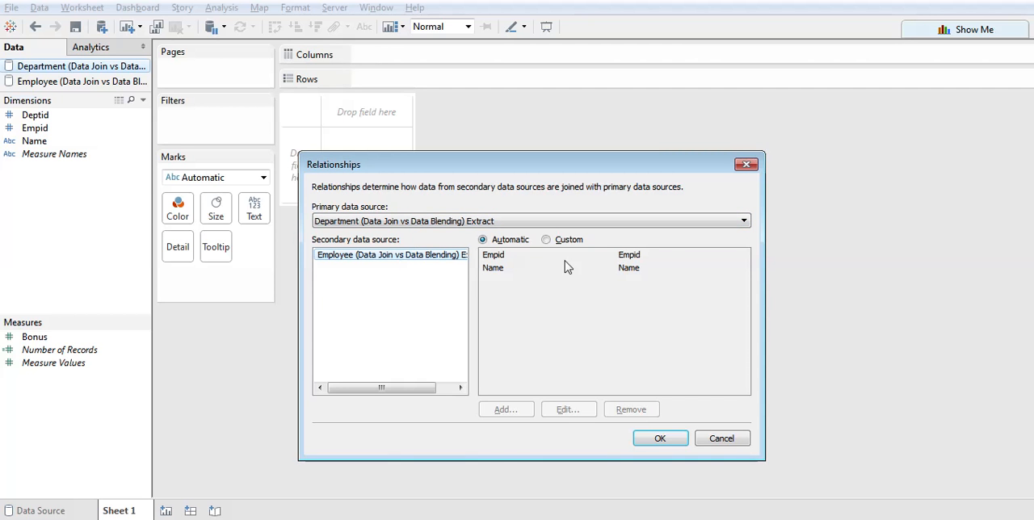
{"action": "left_click", "coordinate": [546, 239]}
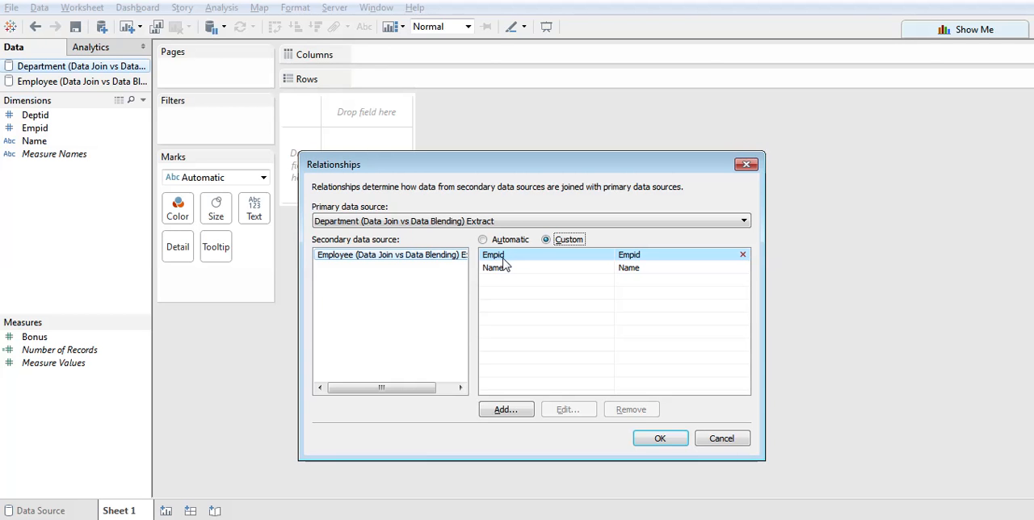
{"action": "left_click", "coordinate": [502, 271]}
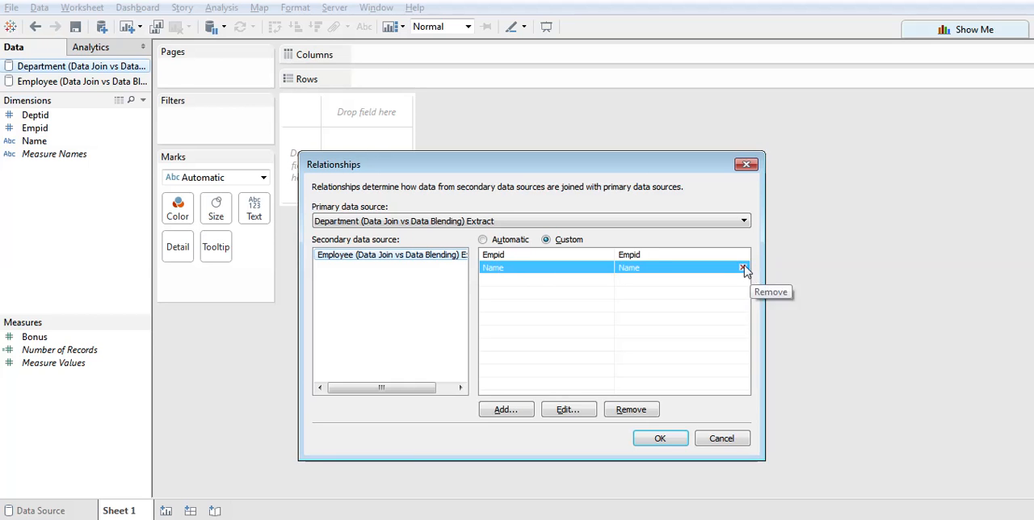
{"action": "left_click", "coordinate": [744, 272]}
{"action": "left_click", "coordinate": [503, 257]}
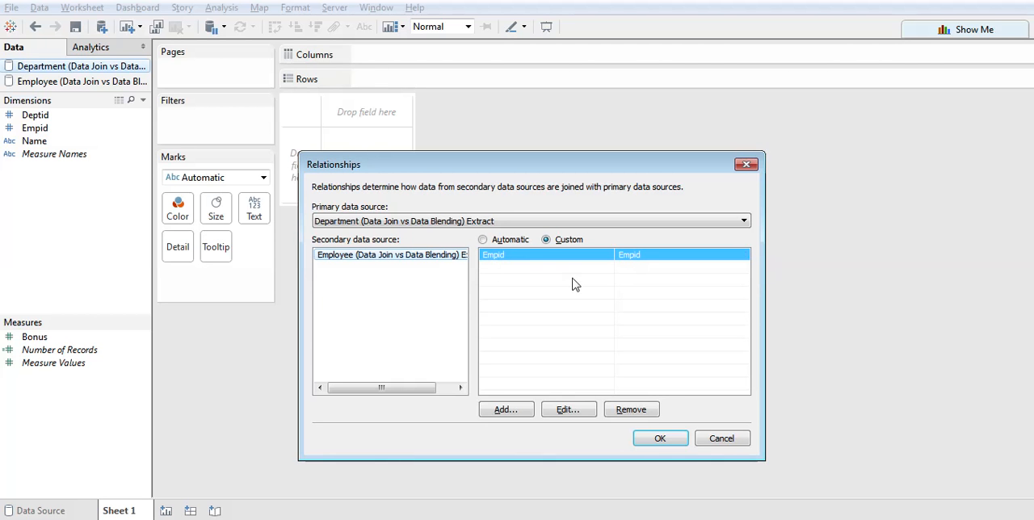
{"action": "left_click", "coordinate": [669, 442]}
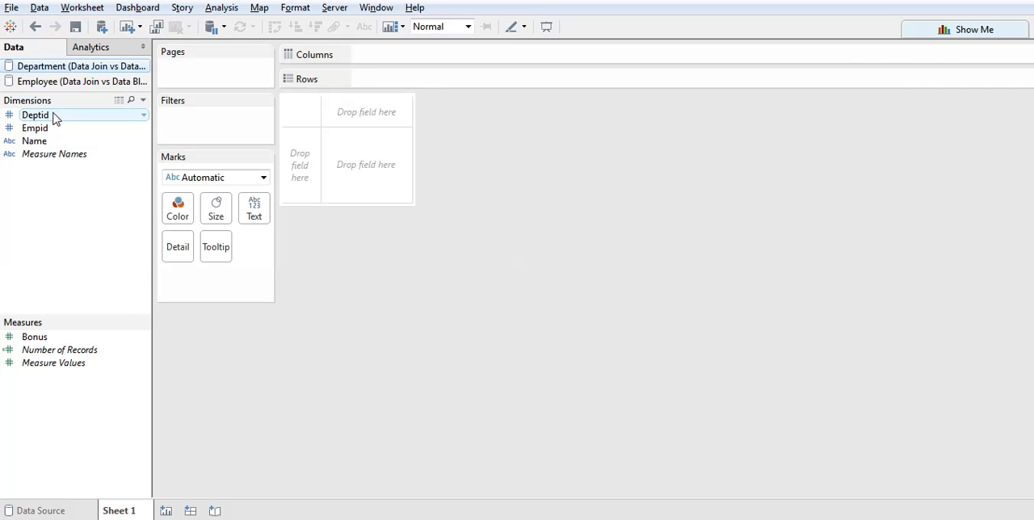
Place the Department source's Deptid dimension on the sheet as row headers.
{"action": "left_click_drag", "start_coordinate": [54, 118], "coordinate": [325, 159]}
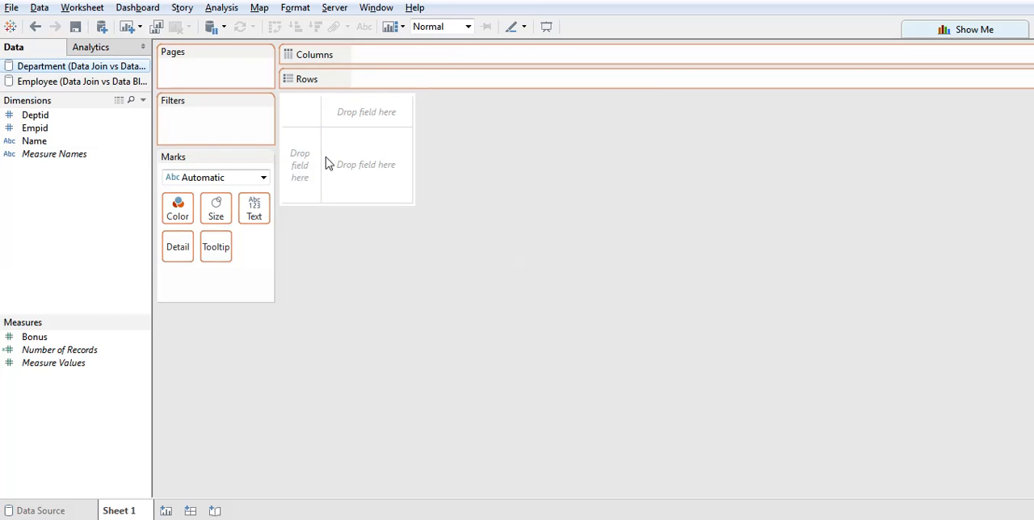
{"action": "left_click_drag", "start_coordinate": [619, 196], "coordinate": [619, 196]}
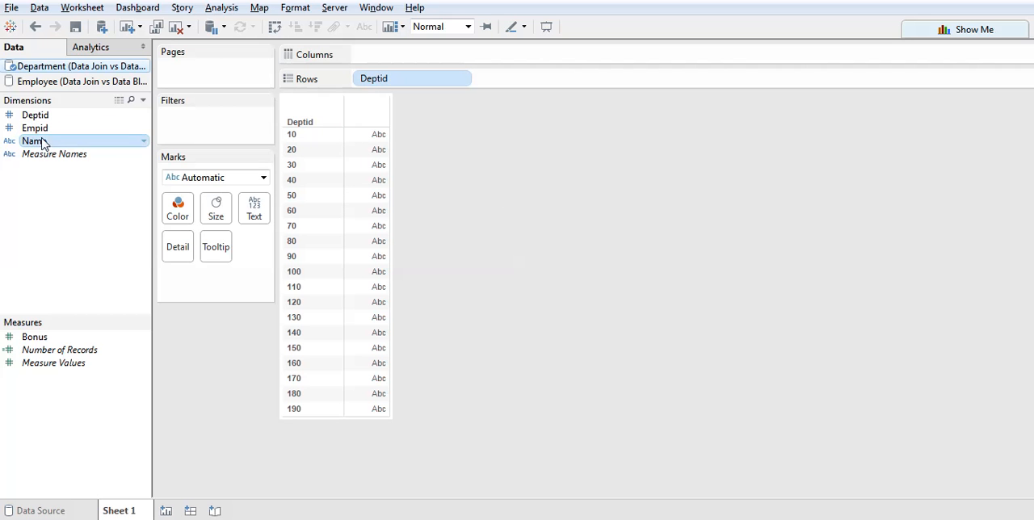
{"action": "mouse_move", "coordinate": [29, 139]}
{"action": "left_mouse_down"}
{"action": "mouse_move", "coordinate": [301, 147]}
{"action": "mouse_move", "coordinate": [41, 148]}
{"action": "mouse_move", "coordinate": [46, 131]}
{"action": "left_mouse_up"}
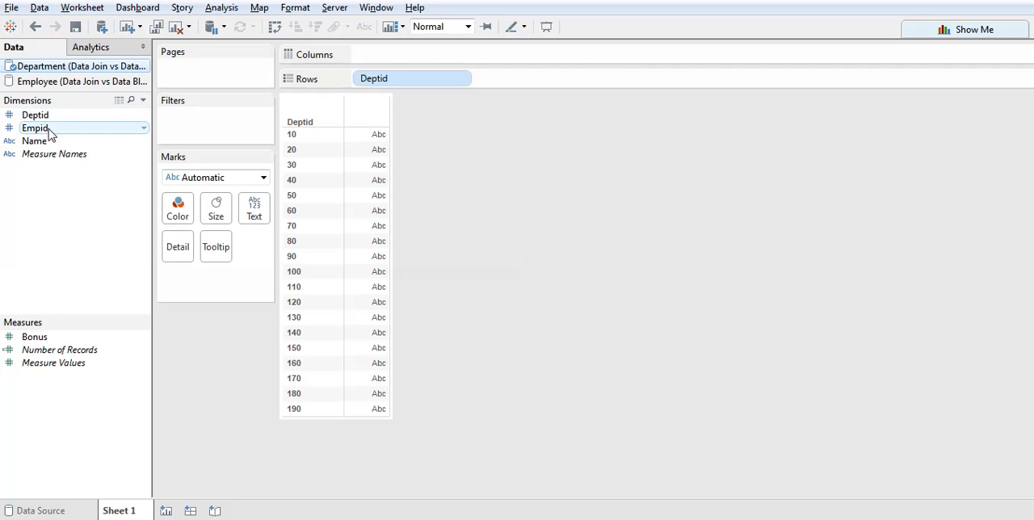
{"action": "left_click", "coordinate": [37, 143]}
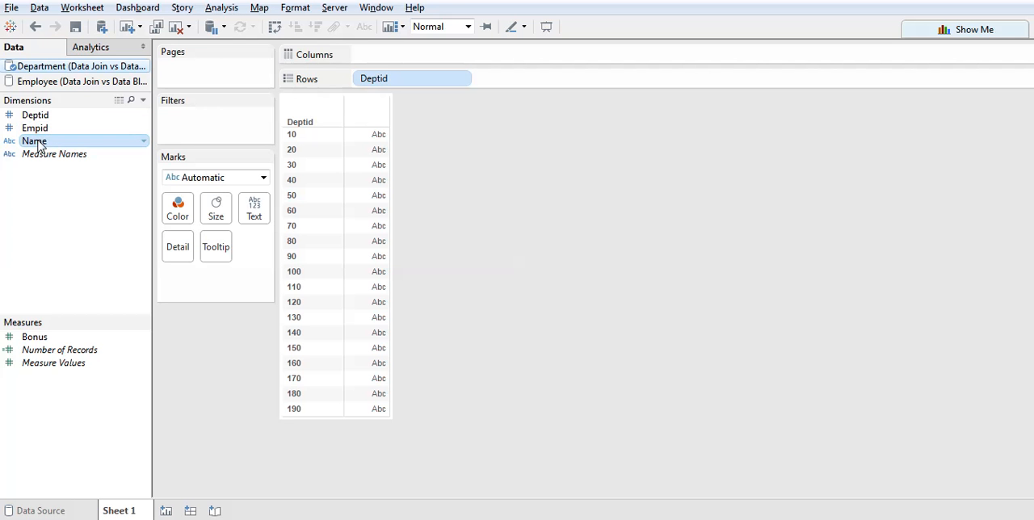
Chart the sum of Bonus by Name from the Department source and swap the axes to get vertical bars.
{"action": "left_click_drag", "start_coordinate": [46, 143], "coordinate": [302, 146]}
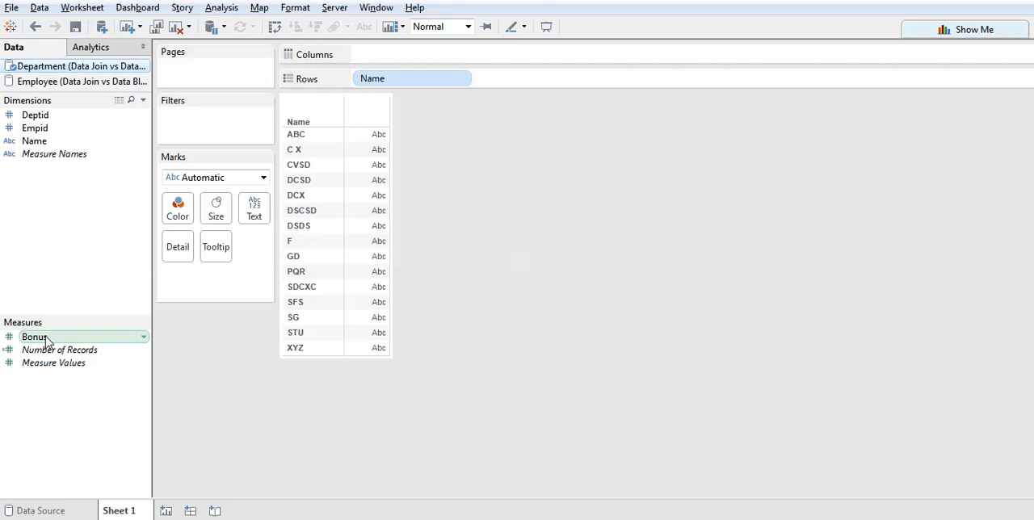
{"action": "left_click_drag", "start_coordinate": [46, 339], "coordinate": [432, 55]}
{"action": "mouse_move", "coordinate": [512, 148]}
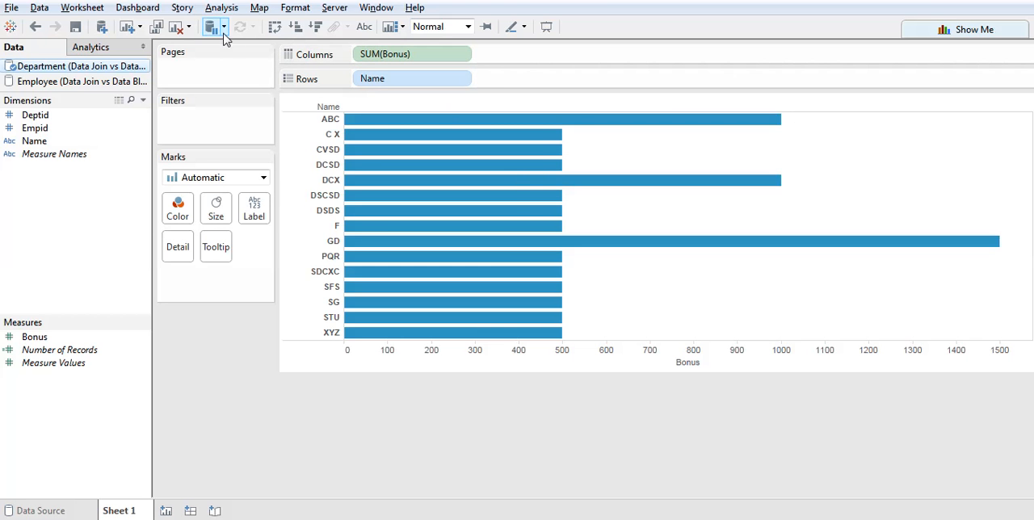
{"action": "left_click", "coordinate": [274, 26]}
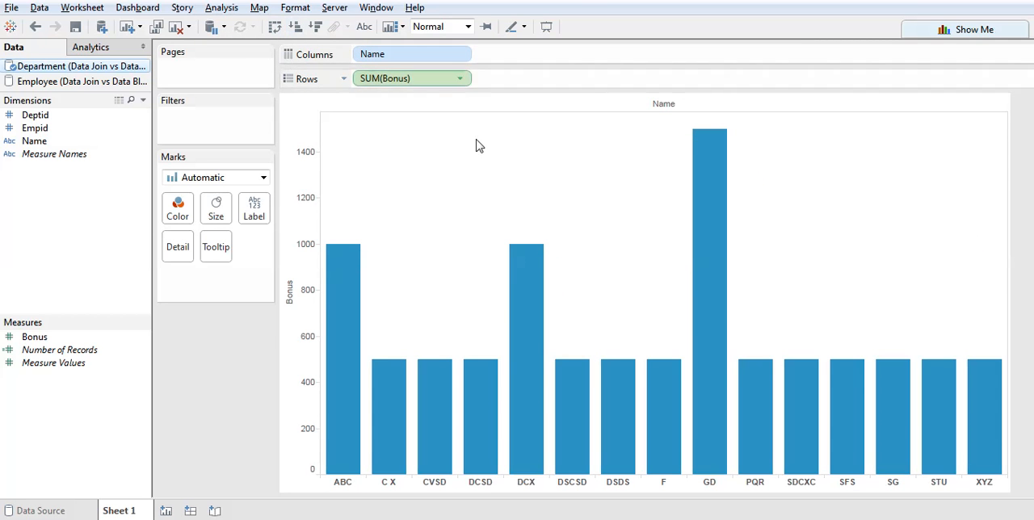
Add the Employee source's Salary measure to the rows after Bonus and dismiss the relationship warning, opting not to show it again.
{"action": "left_click", "coordinate": [39, 82]}
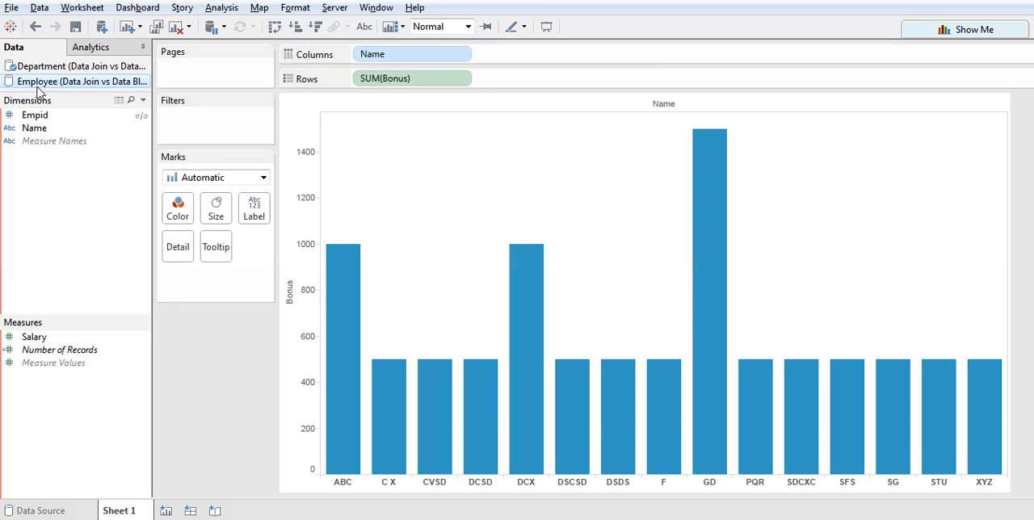
{"action": "left_click", "coordinate": [47, 336]}
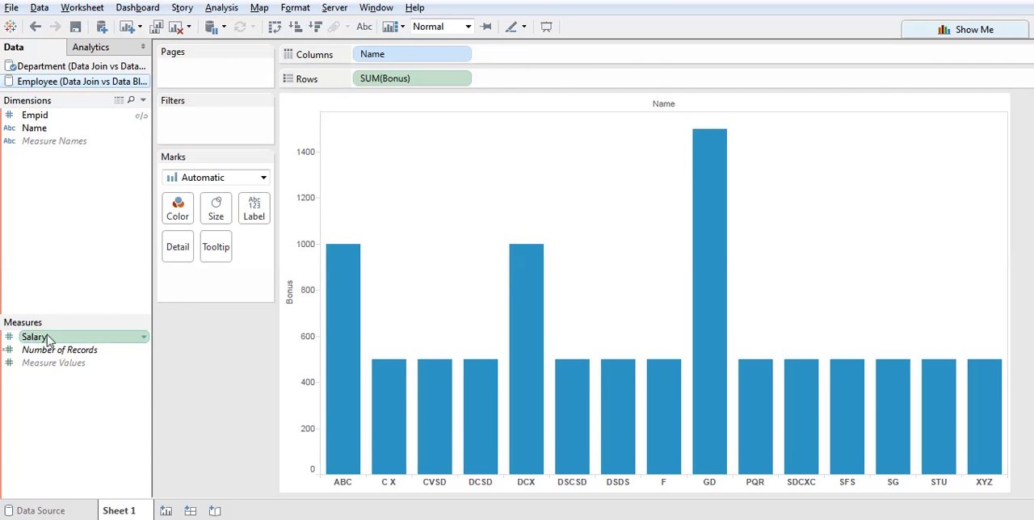
{"action": "left_click_drag", "start_coordinate": [47, 339], "coordinate": [544, 80]}
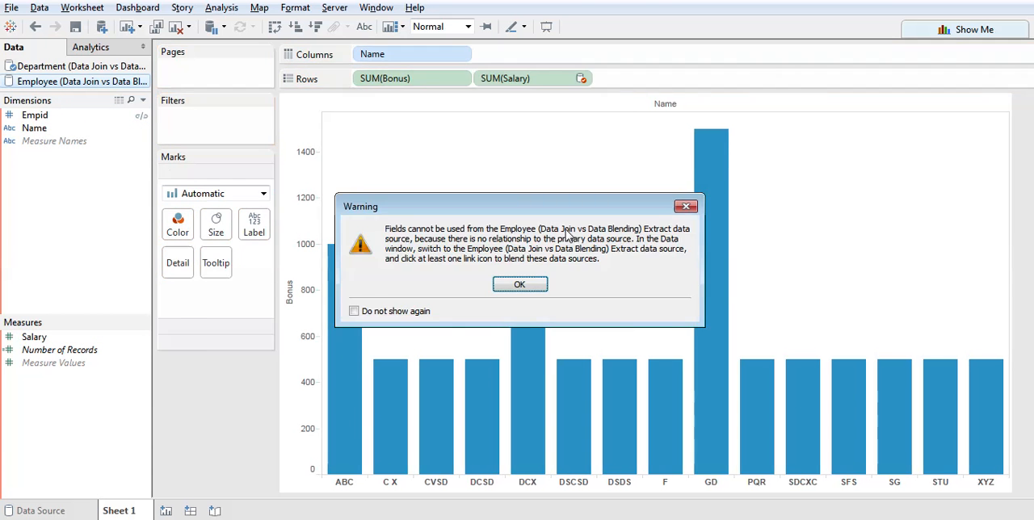
{"action": "left_click", "coordinate": [398, 313]}
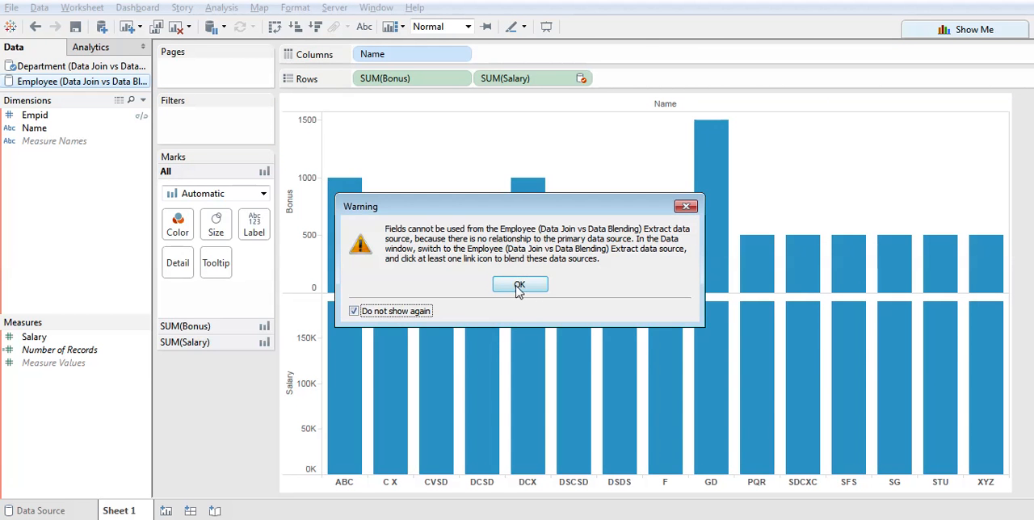
{"action": "left_click", "coordinate": [520, 287]}
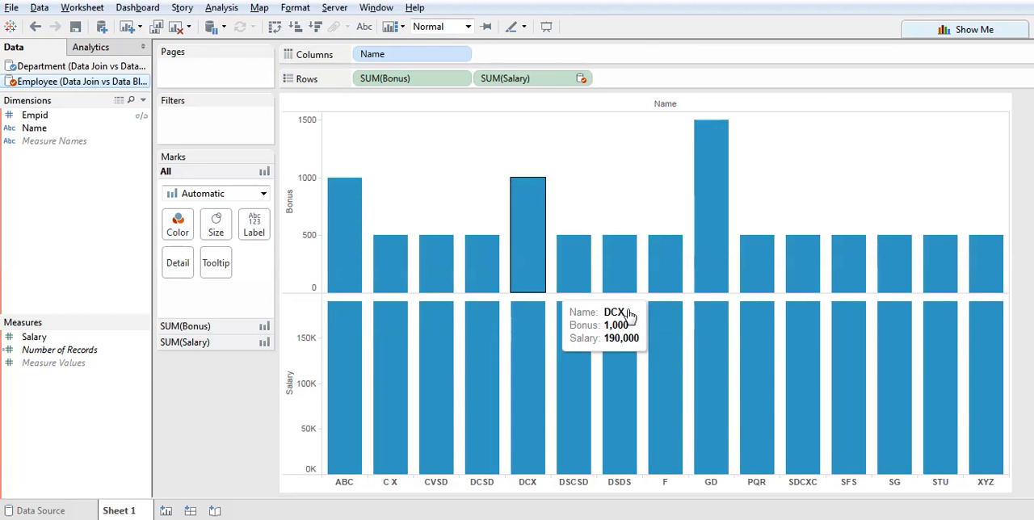
Turn the Salary axis into a dual axis with Bonus and set the mark type of all measures to Bar.
{"action": "left_click", "coordinate": [308, 370]}
{"action": "right_click", "coordinate": [308, 370]}
{"action": "left_click", "coordinate": [371, 442]}
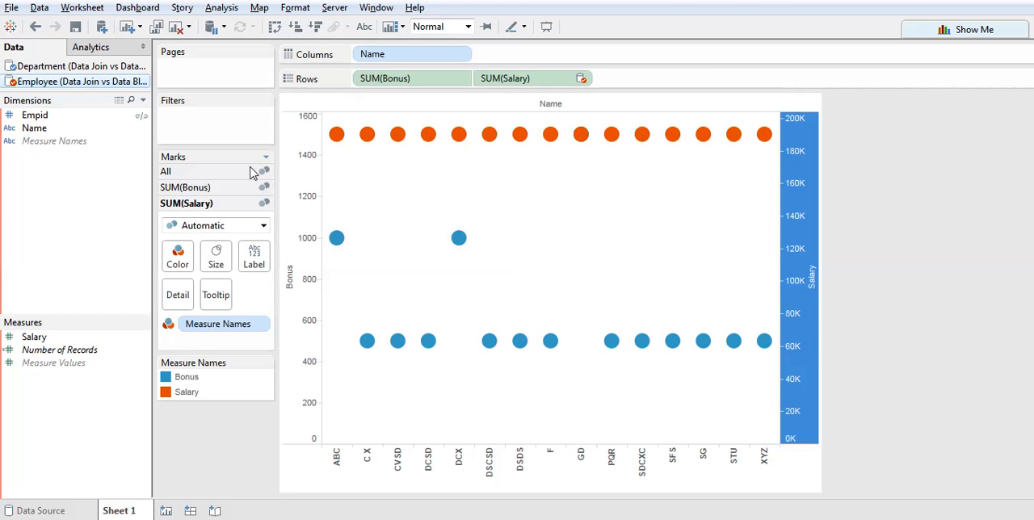
{"action": "left_click", "coordinate": [214, 171]}
{"action": "left_click", "coordinate": [208, 197]}
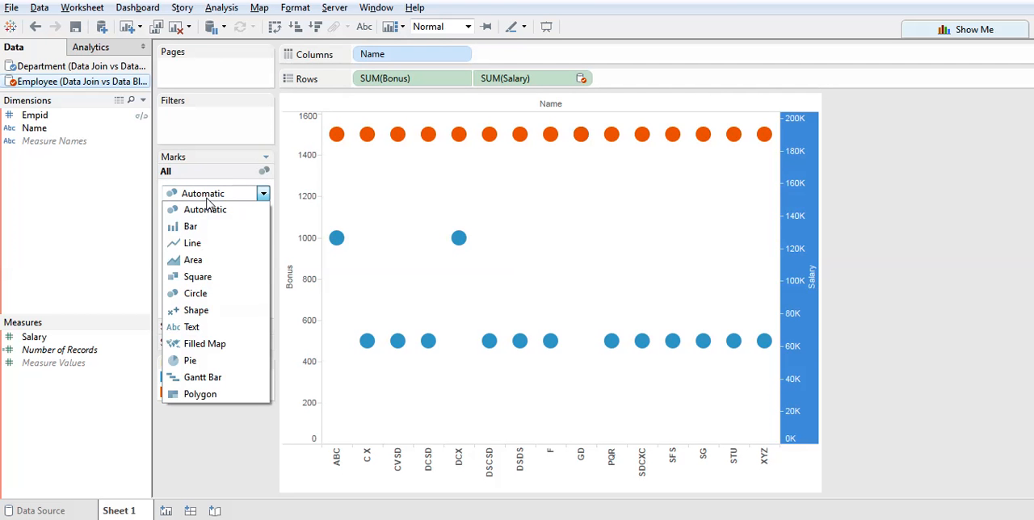
{"action": "left_click", "coordinate": [198, 227]}
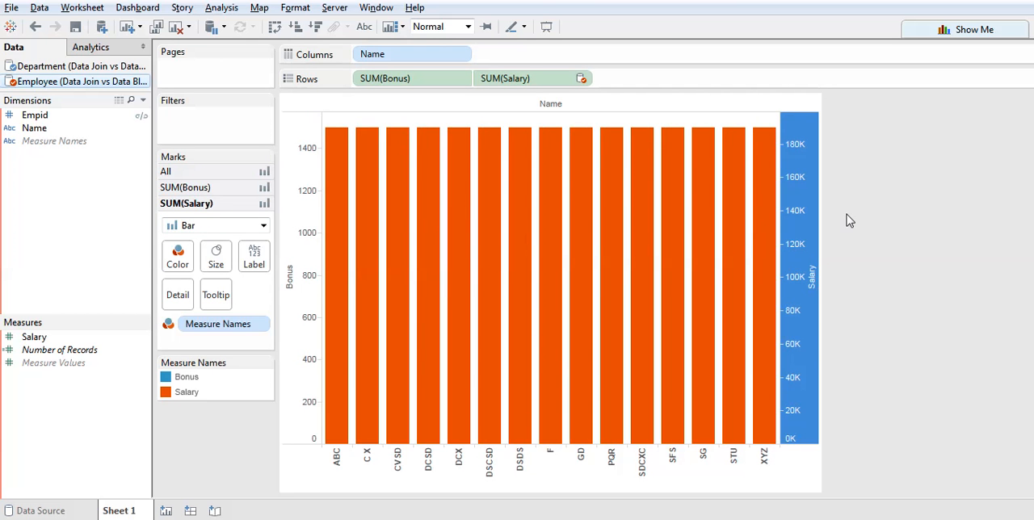
Remove the Measure Names color encoding from both the Bonus and the Salary marks.
{"action": "left_click", "coordinate": [185, 187]}
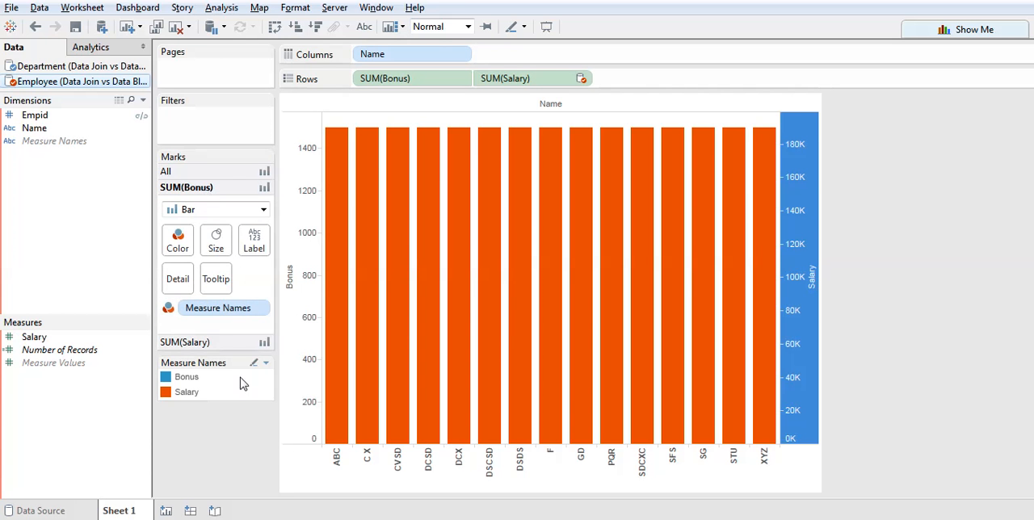
{"action": "left_click_drag", "start_coordinate": [224, 313], "coordinate": [25, 258]}
{"action": "left_click", "coordinate": [185, 342]}
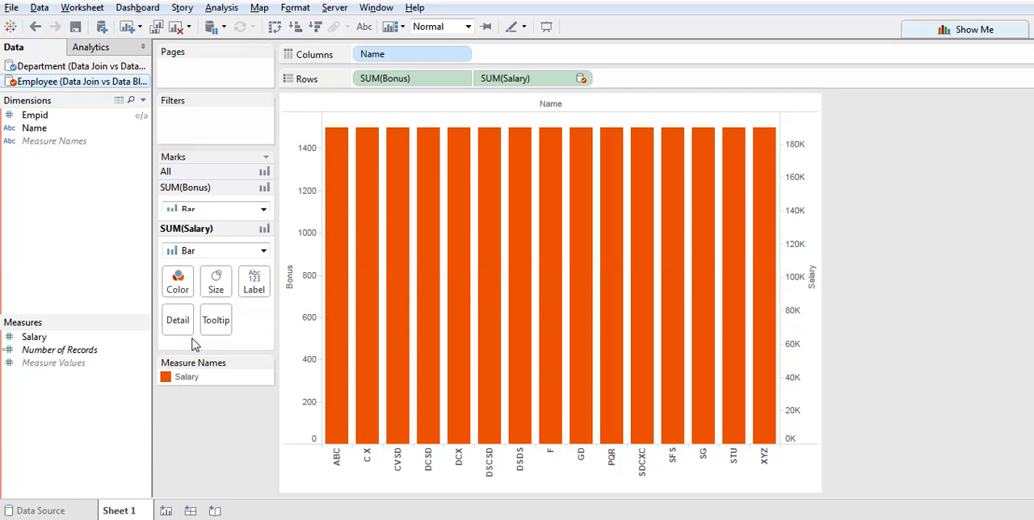
{"action": "left_click_drag", "start_coordinate": [215, 319], "coordinate": [37, 272]}
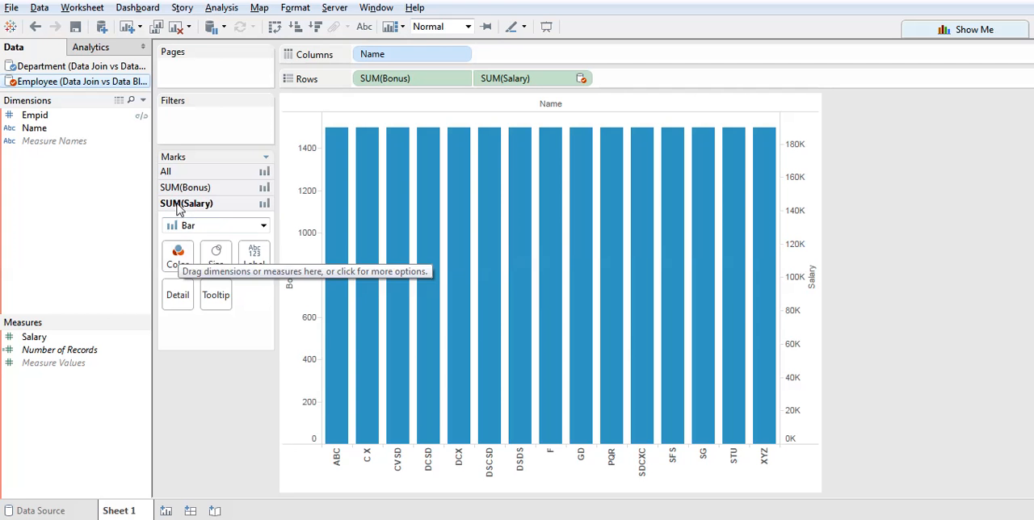
Try the Square and Circle mark types for the sum of Bonus, returning it to Bar.
{"action": "left_click", "coordinate": [205, 187]}
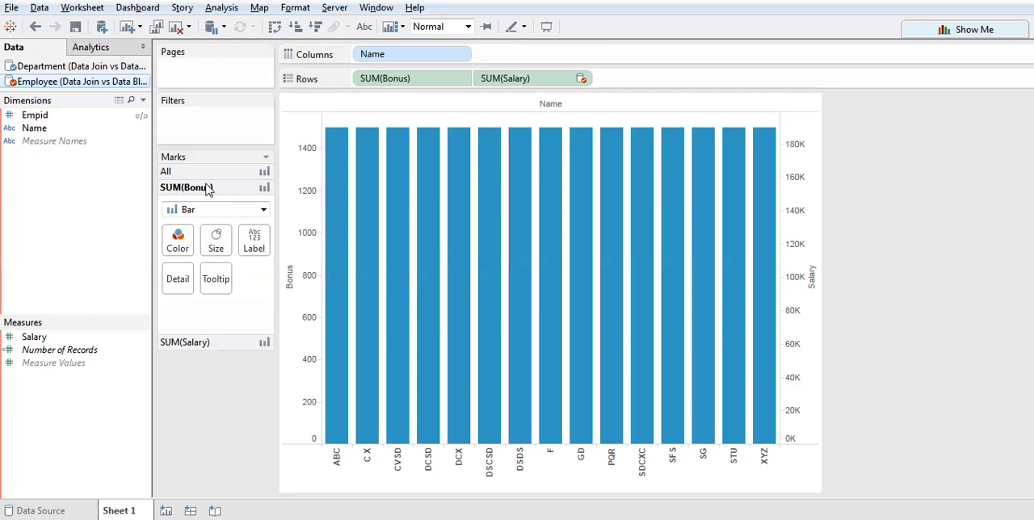
{"action": "left_click", "coordinate": [192, 346]}
{"action": "left_click", "coordinate": [192, 187]}
{"action": "left_click", "coordinate": [195, 211]}
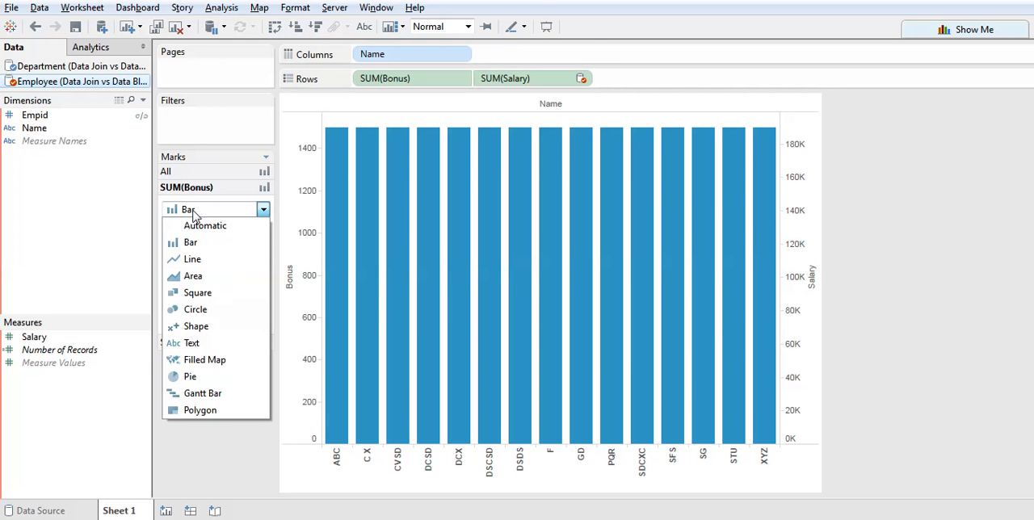
{"action": "left_click", "coordinate": [197, 292]}
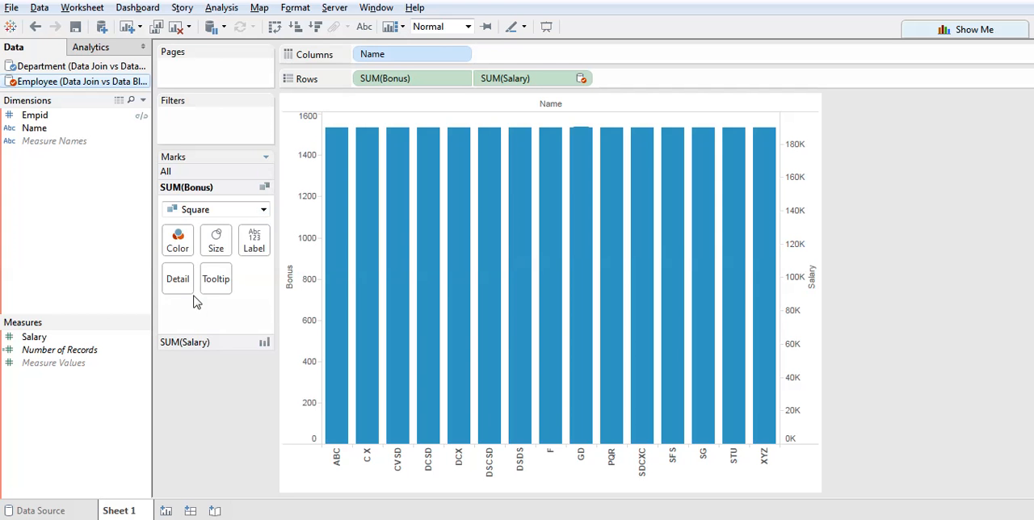
{"action": "left_click", "coordinate": [202, 215]}
{"action": "left_click", "coordinate": [199, 310]}
{"action": "left_click", "coordinate": [216, 341]}
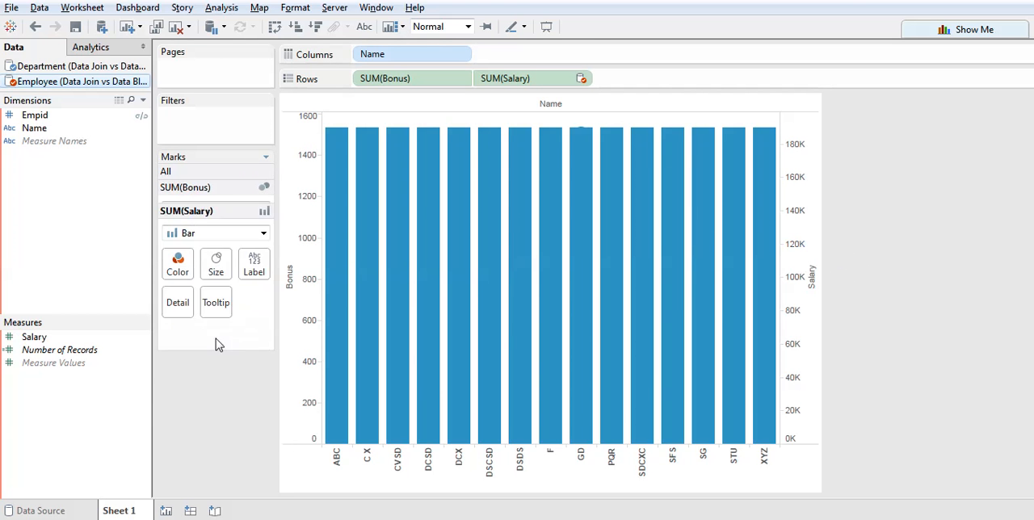
{"action": "left_click", "coordinate": [213, 192]}
{"action": "left_click", "coordinate": [192, 214]}
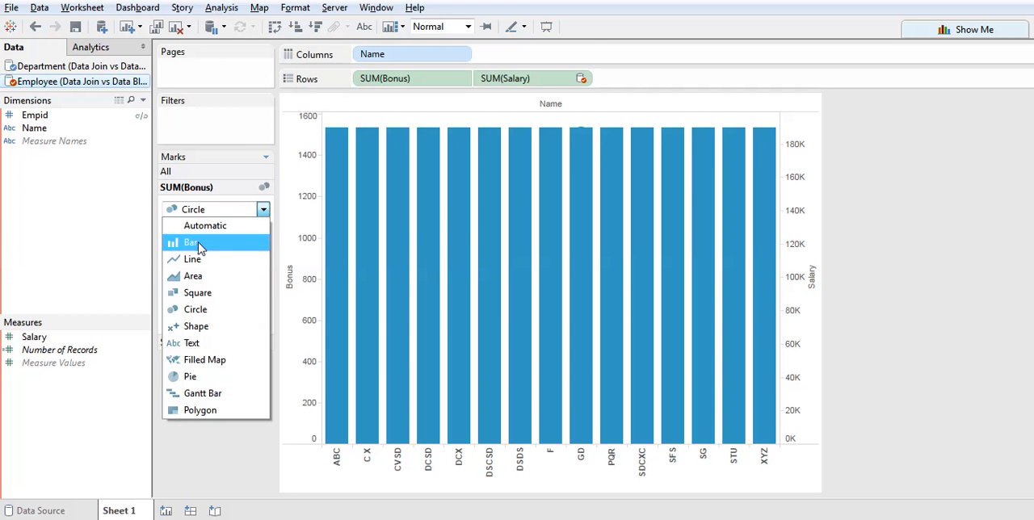
{"action": "left_click", "coordinate": [193, 242]}
Set the mark type of the sum of Salary to Circle.
{"action": "left_click", "coordinate": [212, 343]}
{"action": "left_click", "coordinate": [208, 225]}
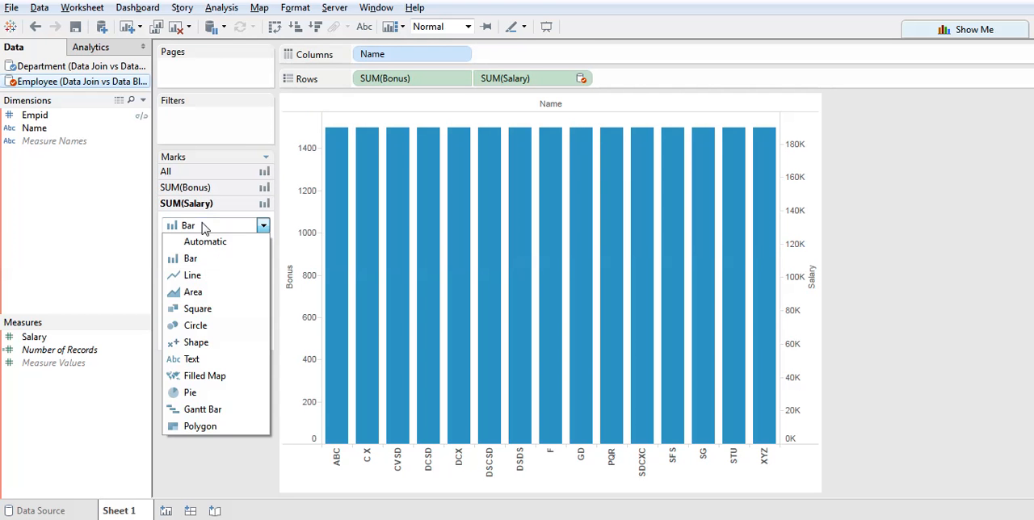
{"action": "left_click", "coordinate": [202, 327]}
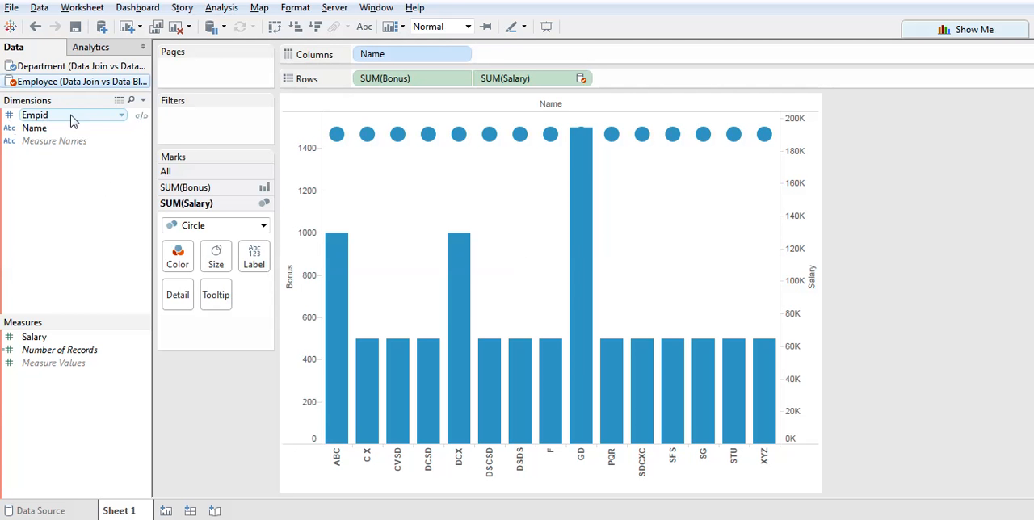
Use Empid as the linking field for the Employee data source and color the Salary circles dark reddish-brown.
{"action": "left_click", "coordinate": [141, 119]}
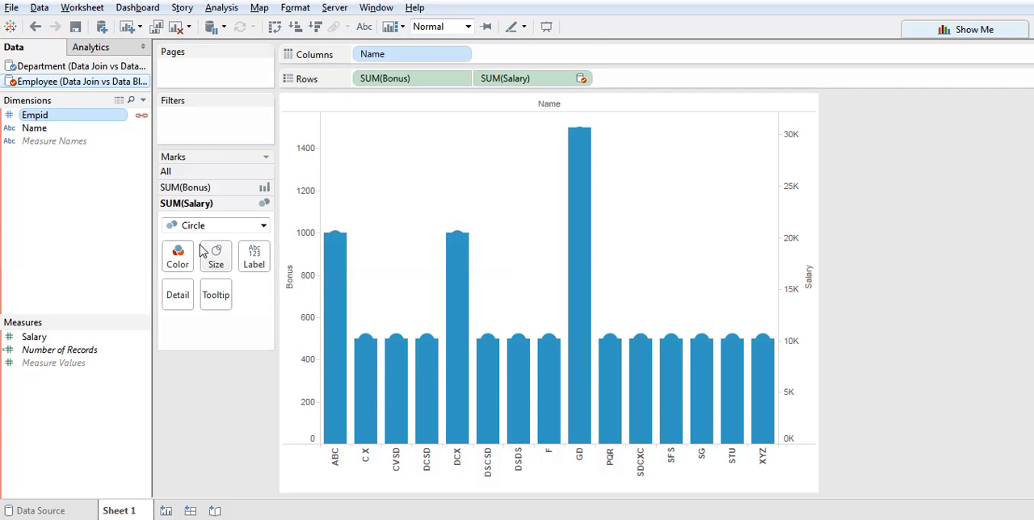
{"action": "left_click", "coordinate": [177, 257]}
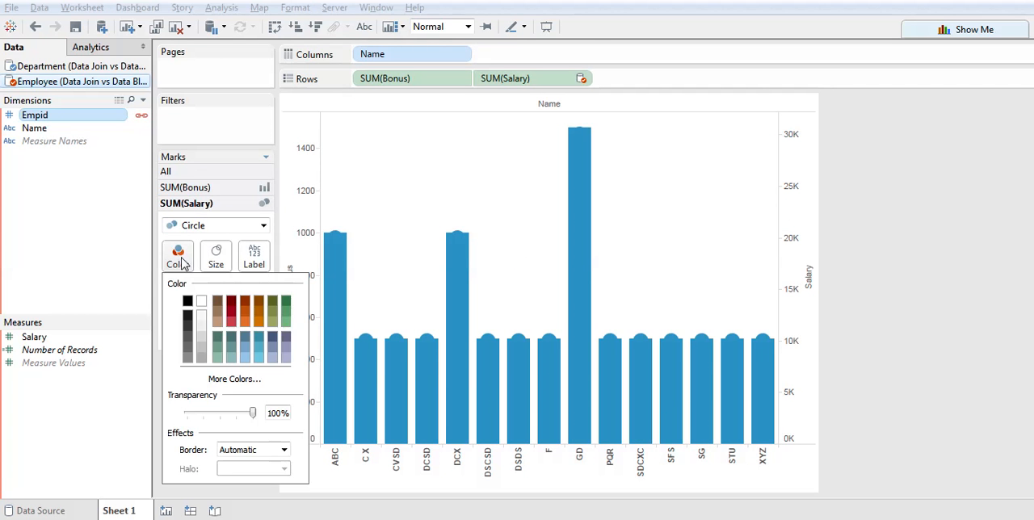
{"action": "left_click", "coordinate": [248, 303]}
{"action": "left_click", "coordinate": [991, 181]}
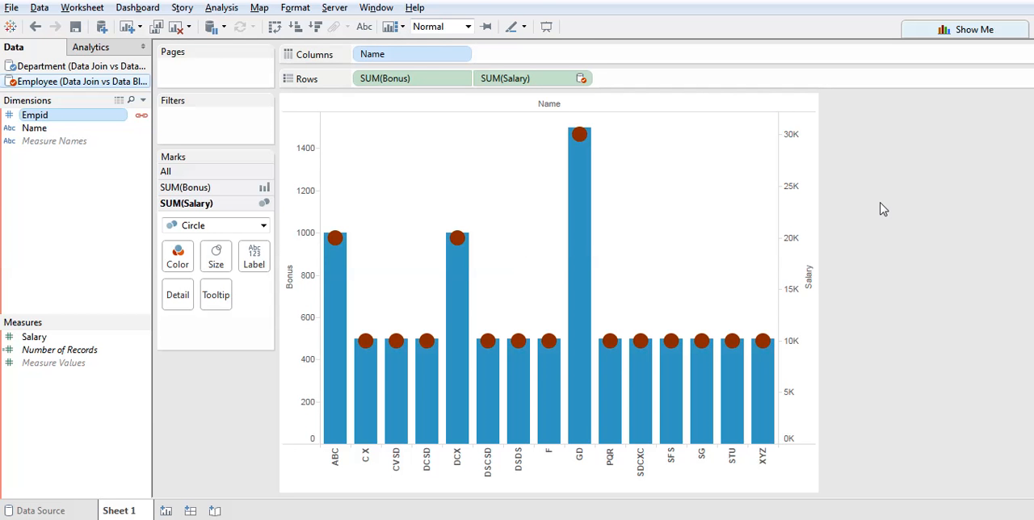
Synchronize the Salary axis with the Bonus axis and hide the Salary axis header.
{"action": "right_click", "coordinate": [806, 208]}
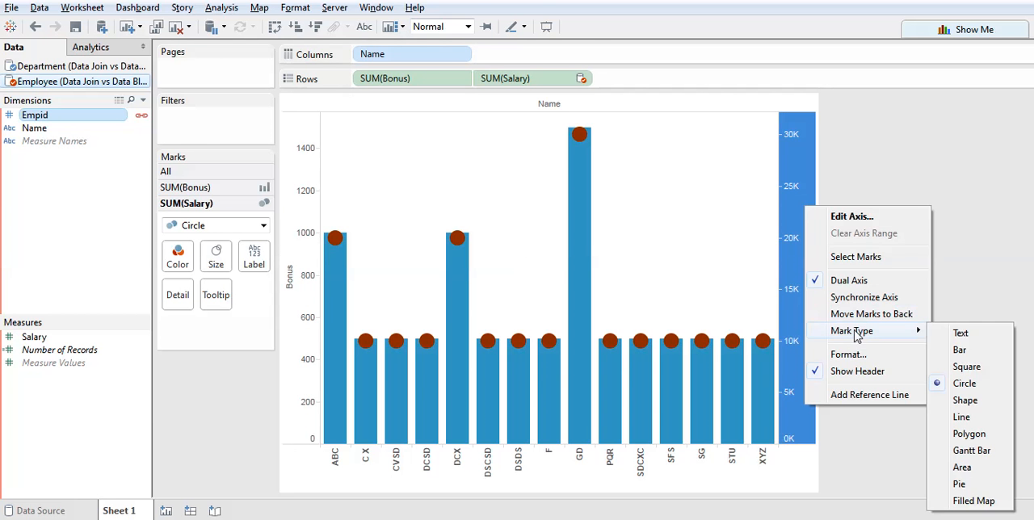
{"action": "left_click", "coordinate": [842, 299]}
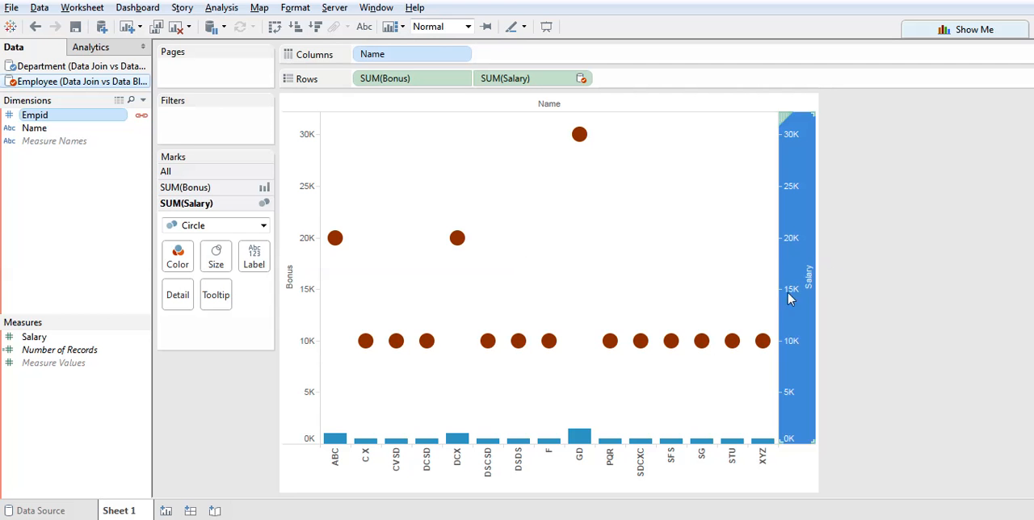
{"action": "mouse_move", "coordinate": [798, 223]}
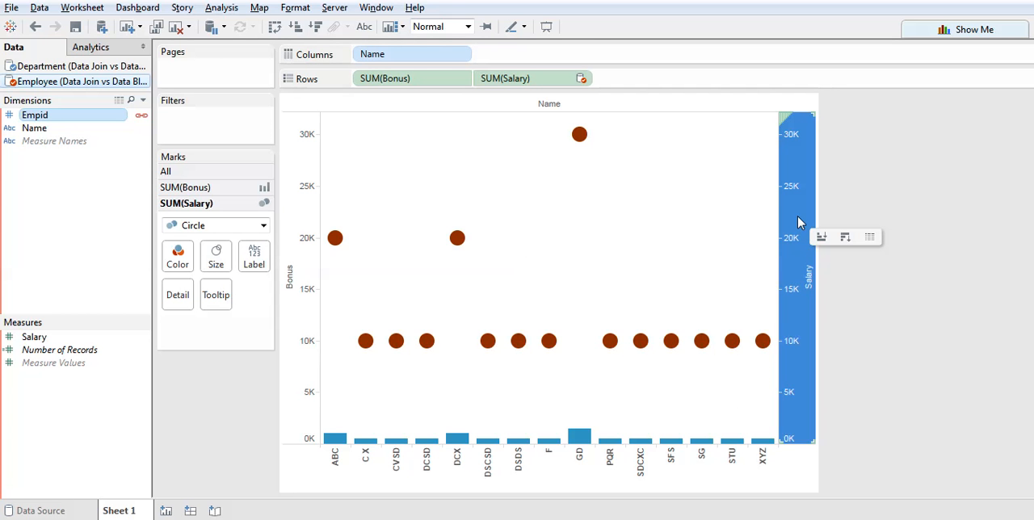
{"action": "mouse_move", "coordinate": [544, 364]}
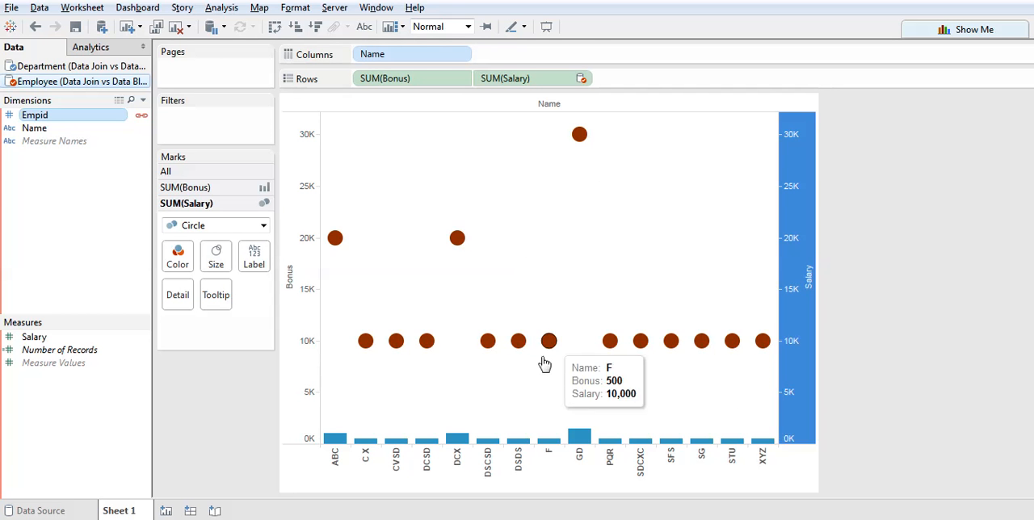
{"action": "right_click", "coordinate": [789, 217]}
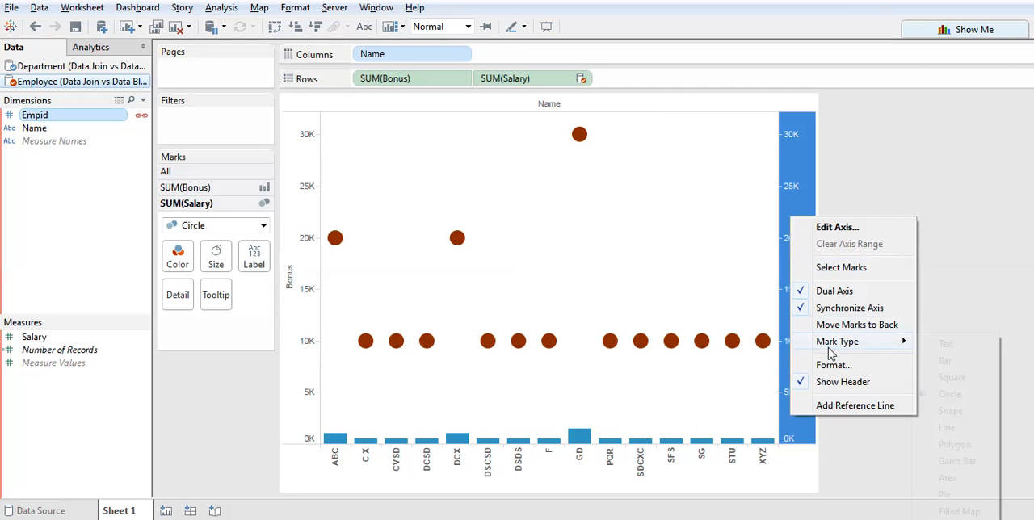
{"action": "left_click", "coordinate": [847, 382]}
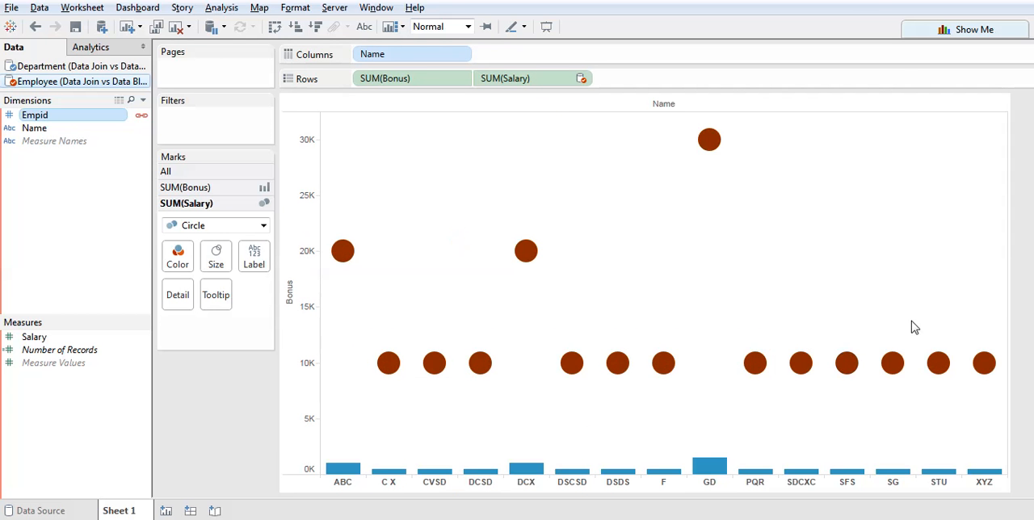